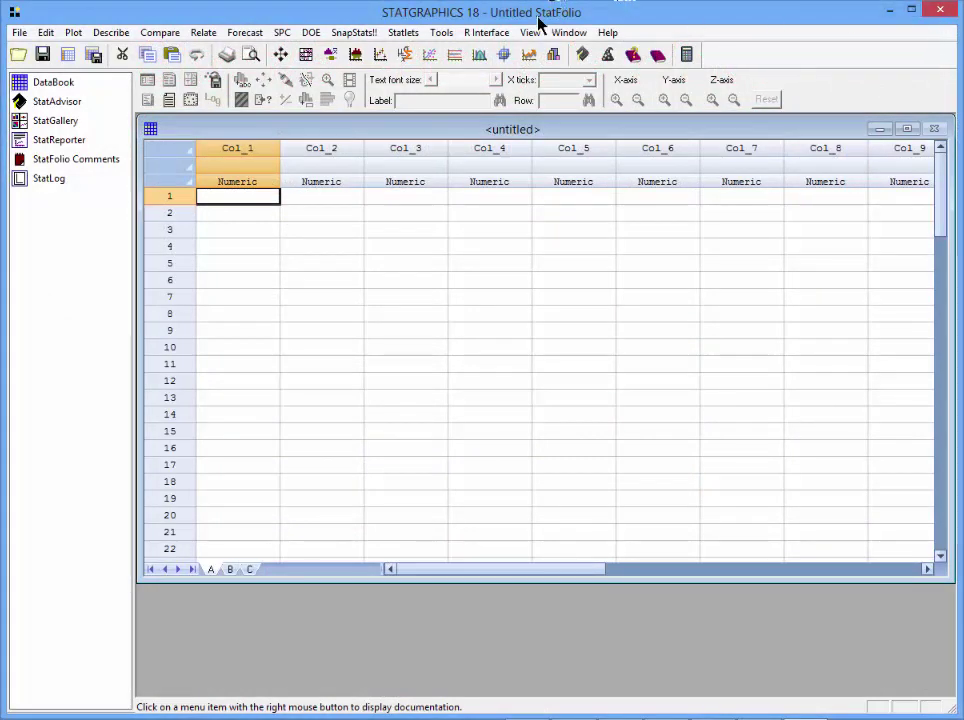
Start a Text Mining analysis of external text documents using all the speech files in C:\DocData18\Speeches
left_click(495, 34)
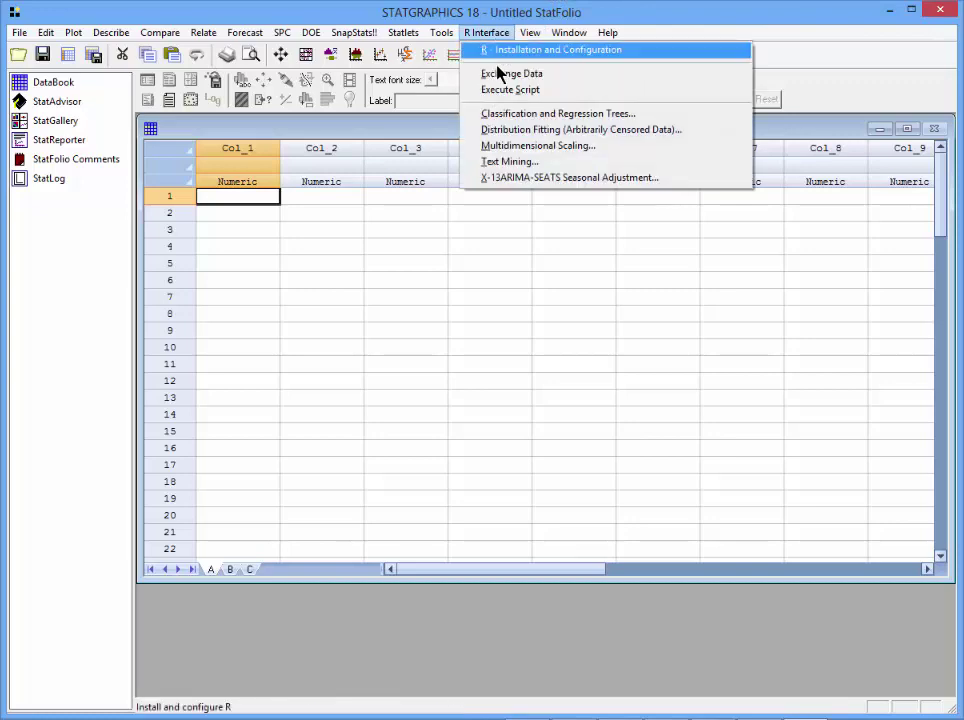
left_click(520, 161)
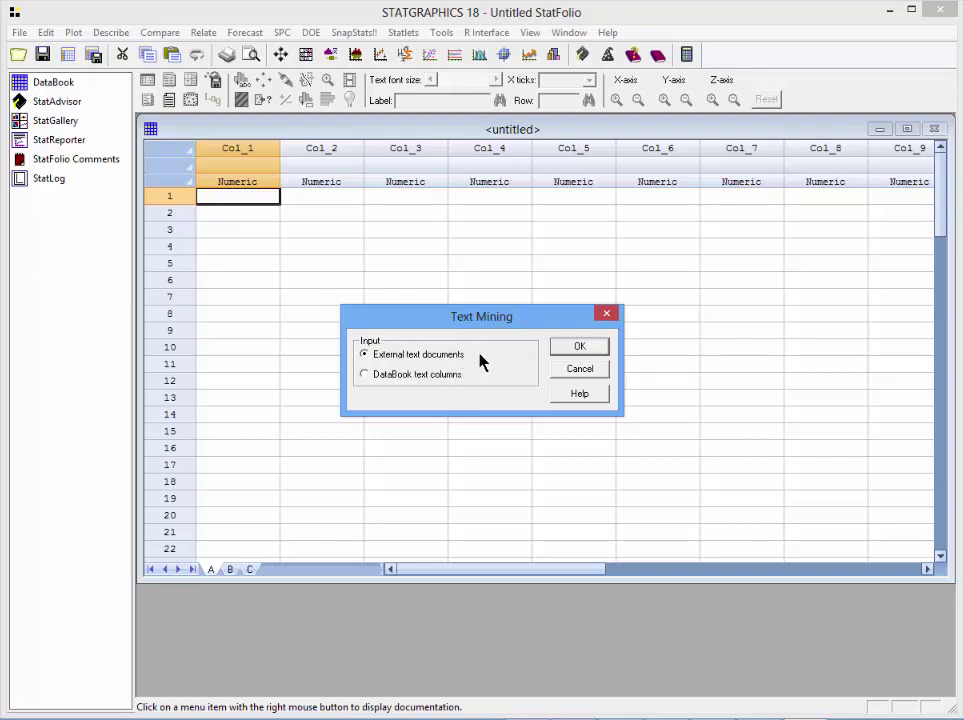
left_click(579, 347)
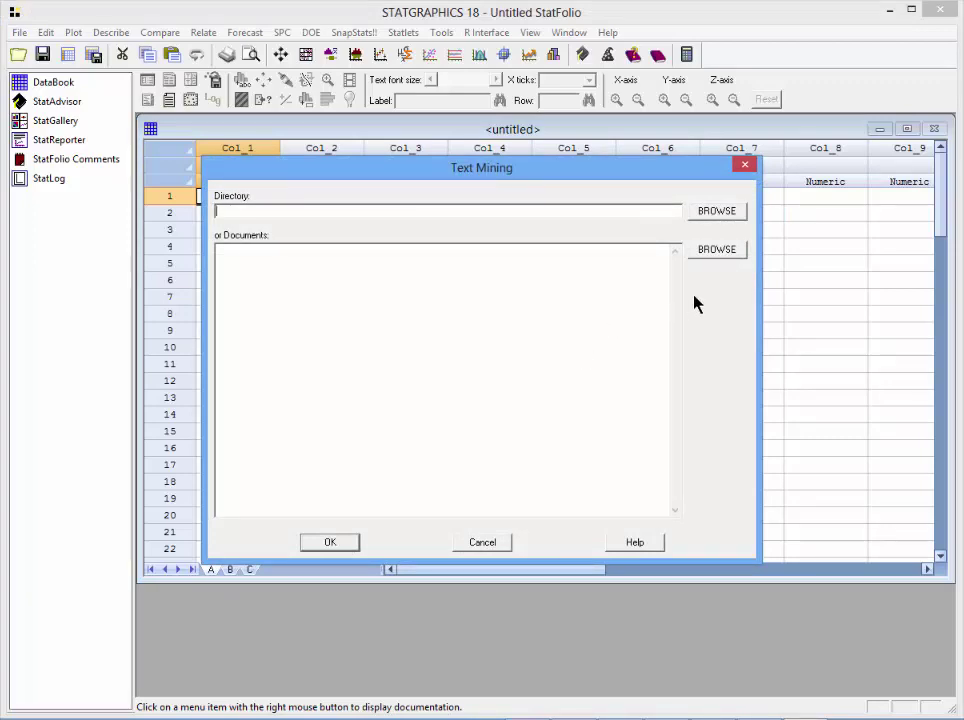
left_click(716, 252)
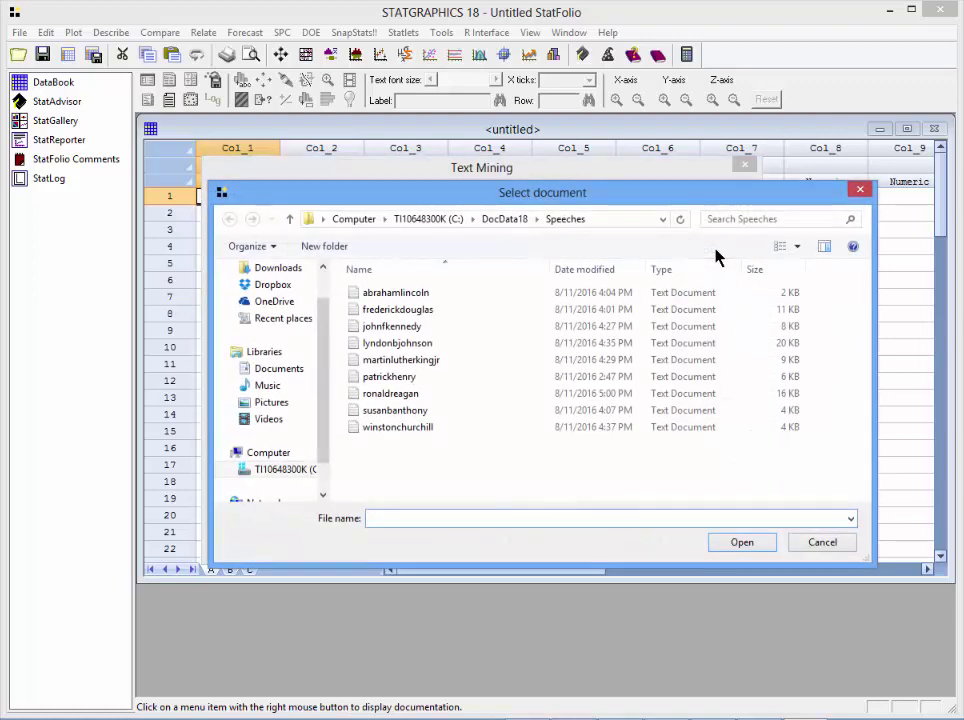
left_click(445, 297)
left_click_drag(452, 303, 418, 440)
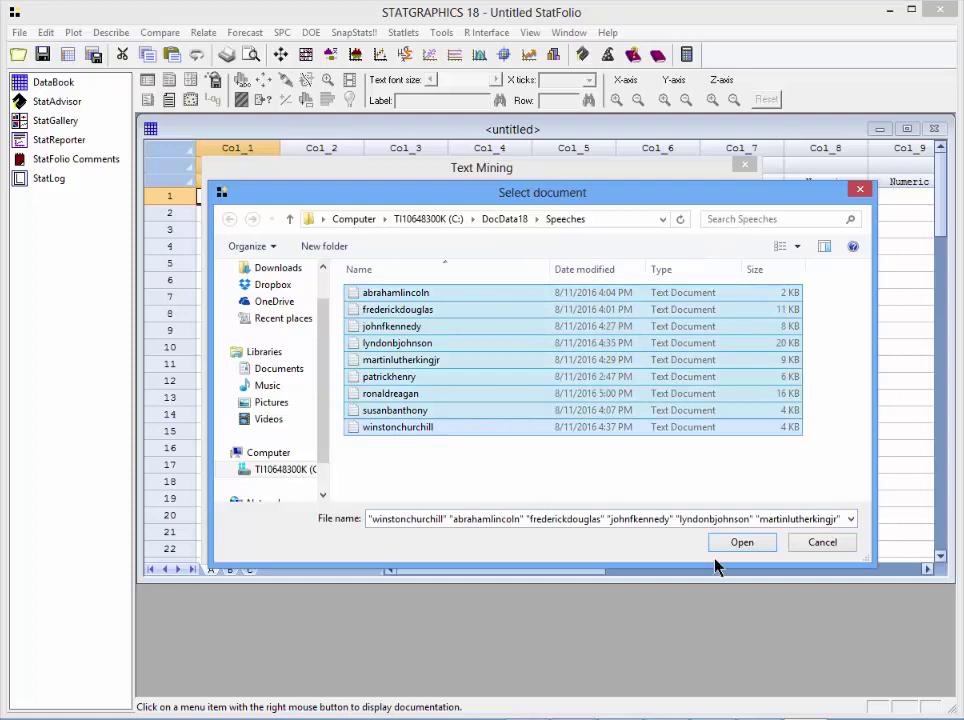
left_click(750, 550)
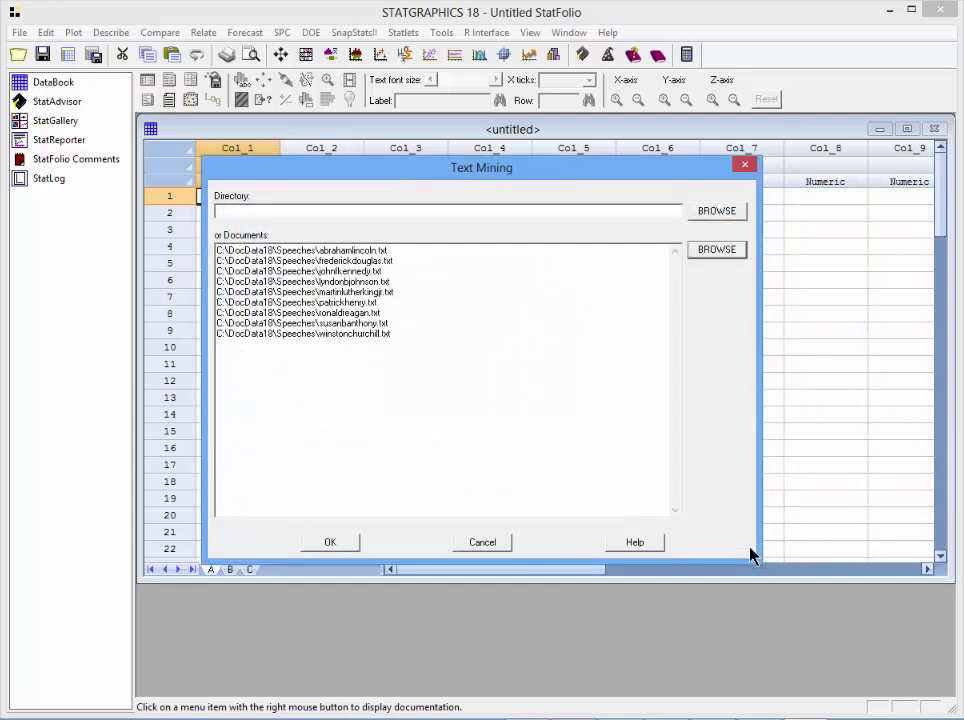
left_click(317, 543)
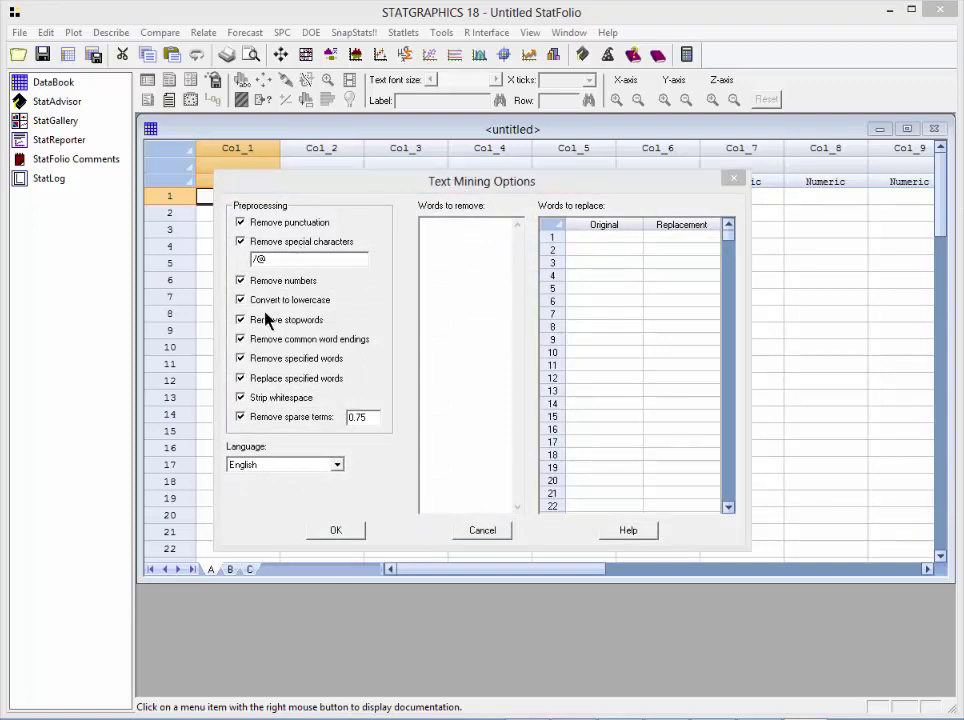
Turn off removal of common word endings and set the text mining language to English (SMART list)
left_click(241, 339)
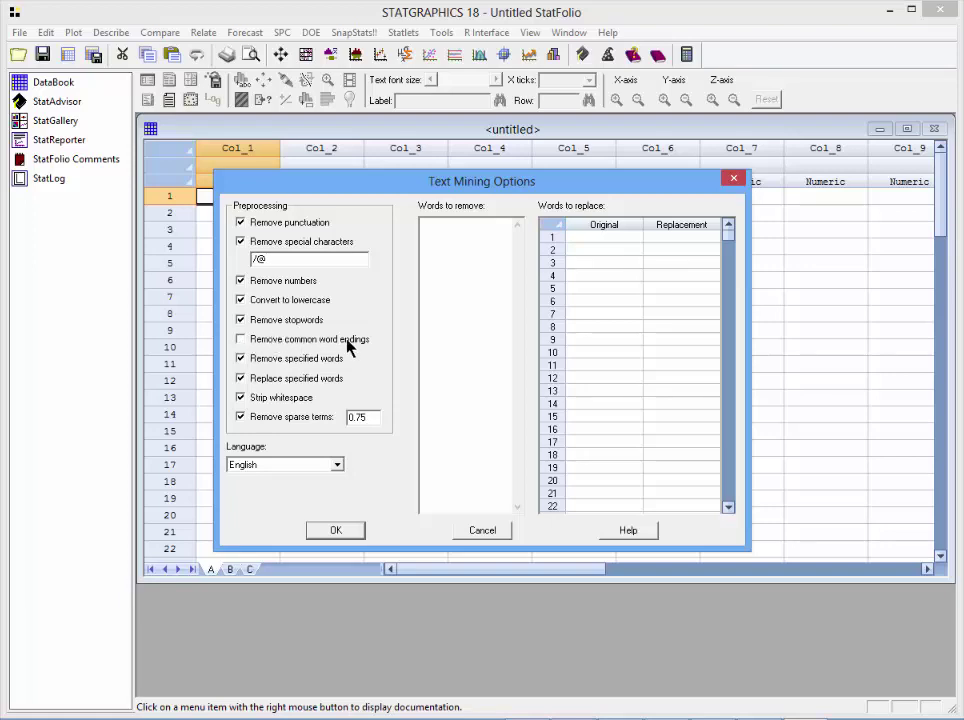
left_click(338, 466)
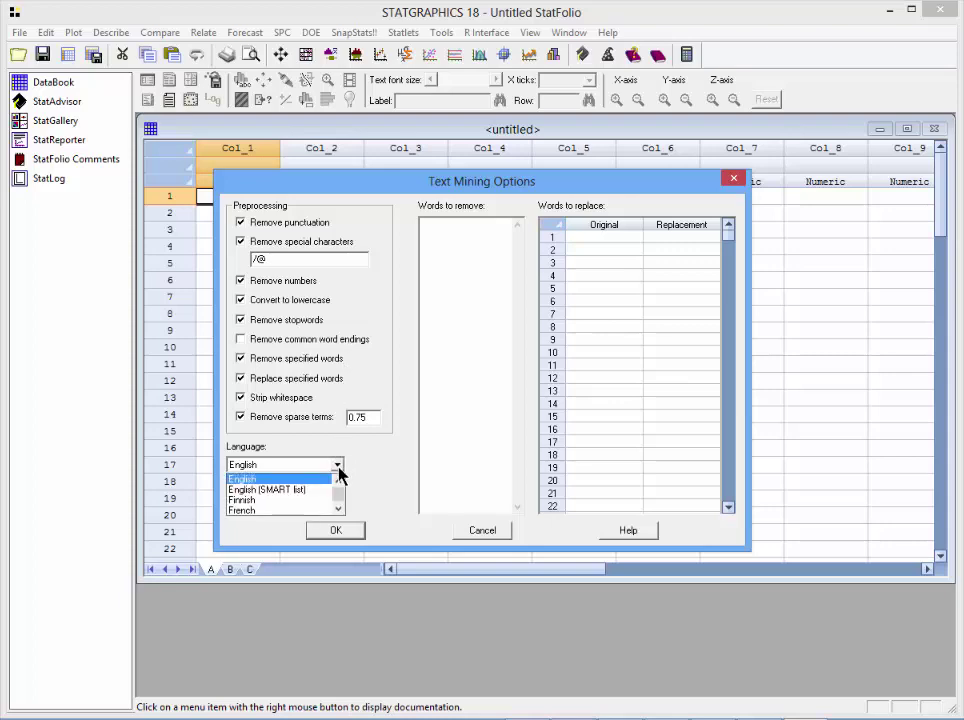
left_click(317, 488)
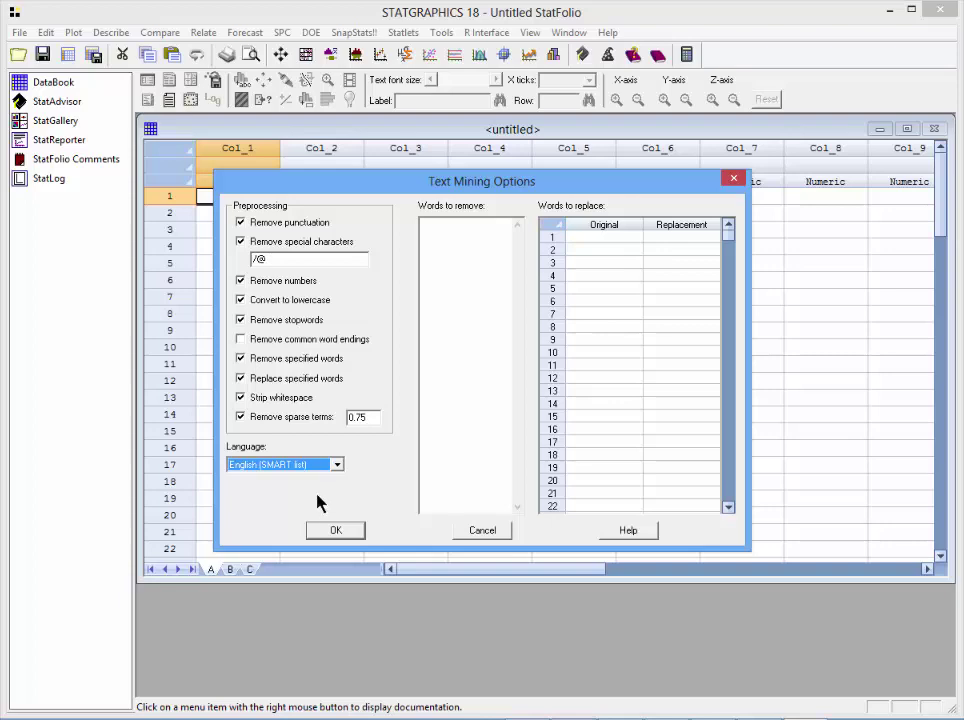
left_click(336, 530)
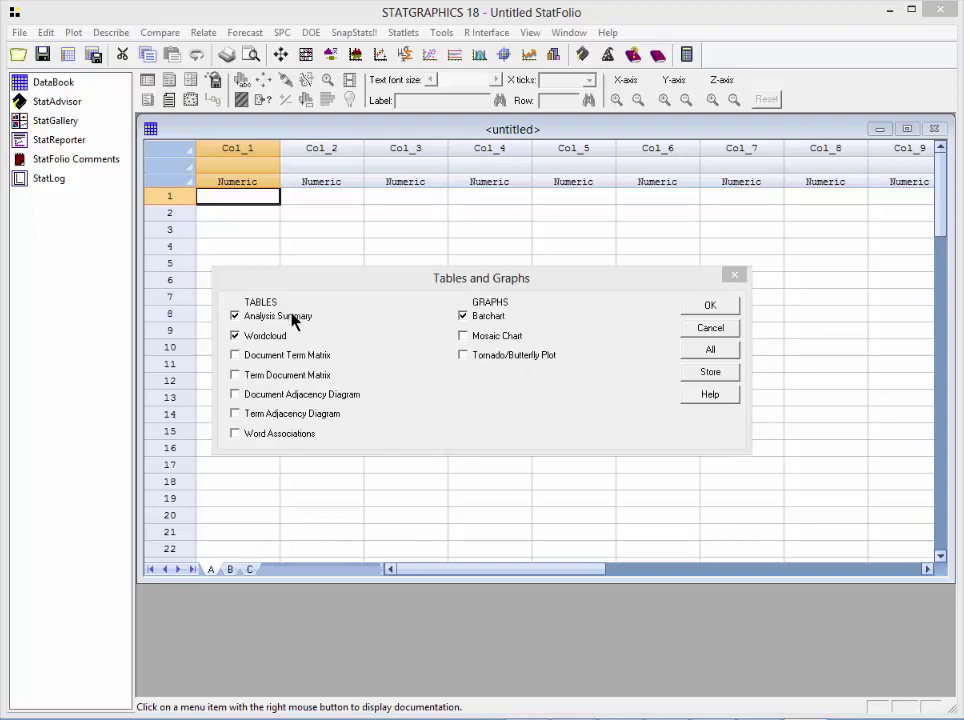
Add the Document Term Matrix table and the Tornado/Butterfly Plot to the default output and generate the analysis
left_click(249, 357)
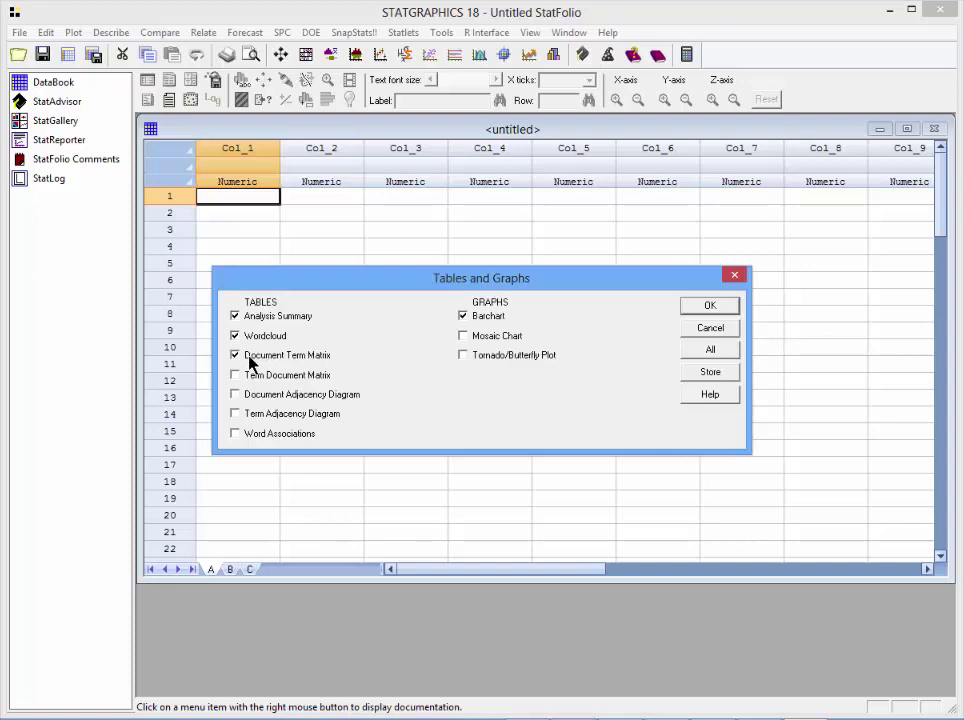
left_click(488, 362)
left_click(697, 310)
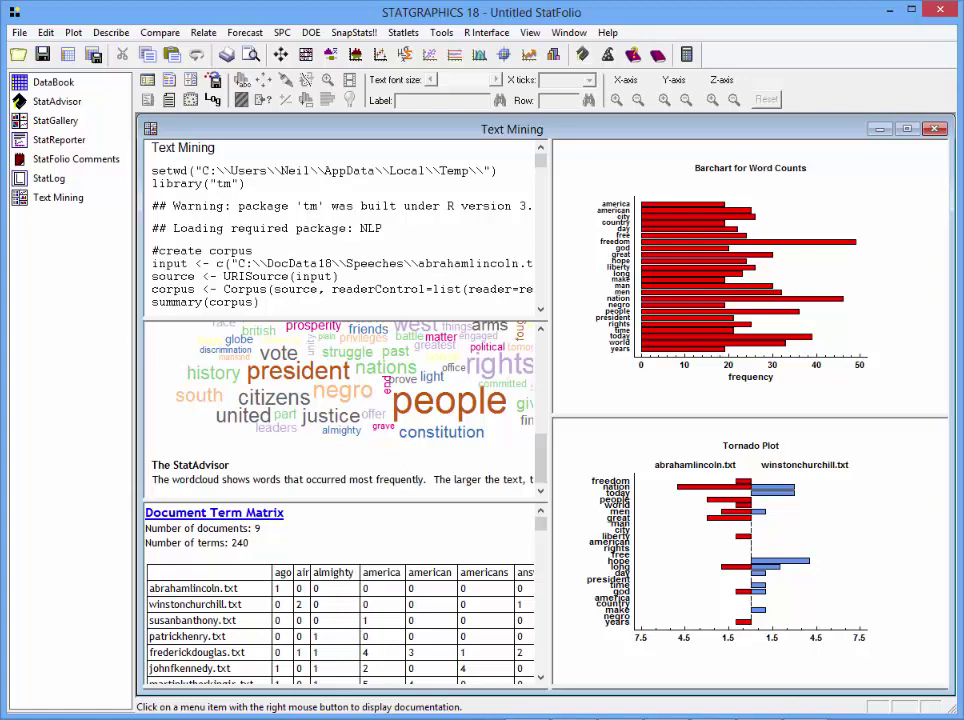
Enlarge the wordcloud and change its color palette to Dark2
double_click(469, 524)
double_click(452, 395)
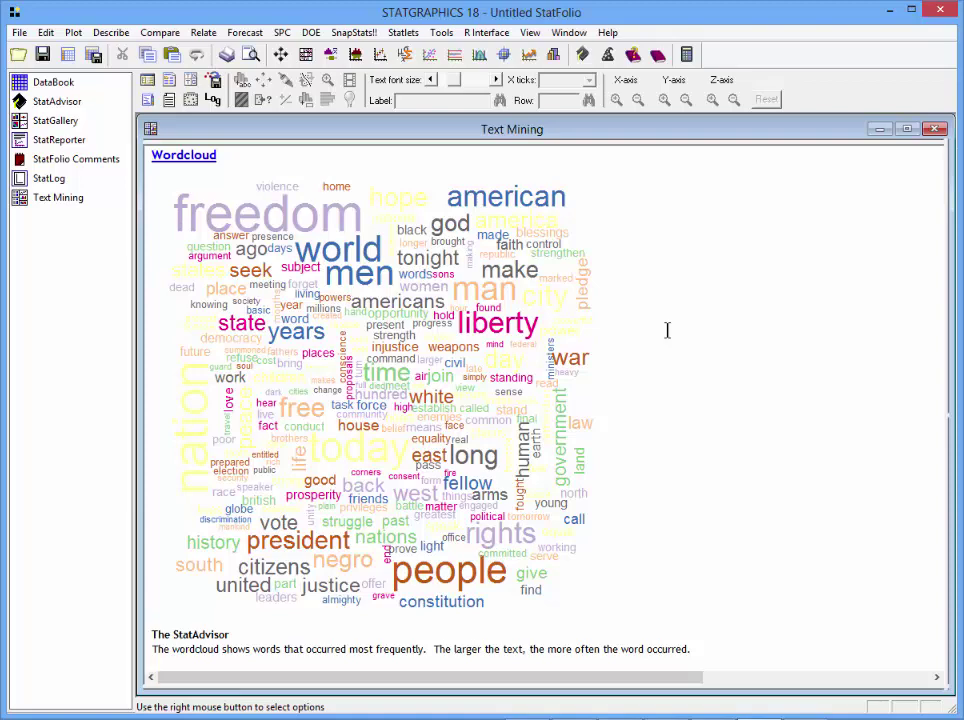
right_click(667, 224)
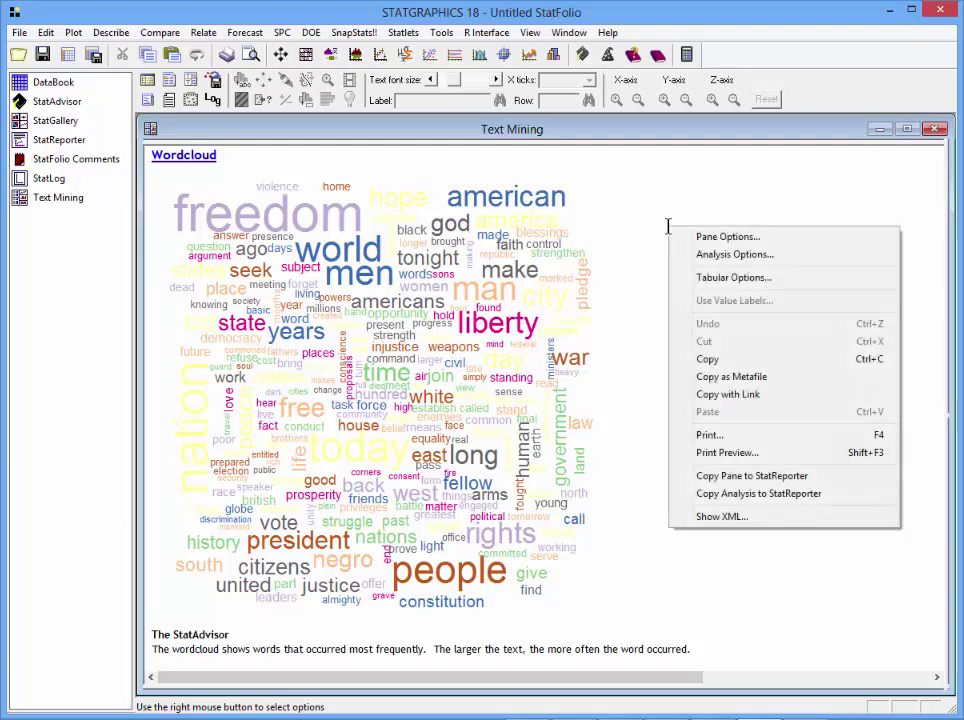
left_click(690, 237)
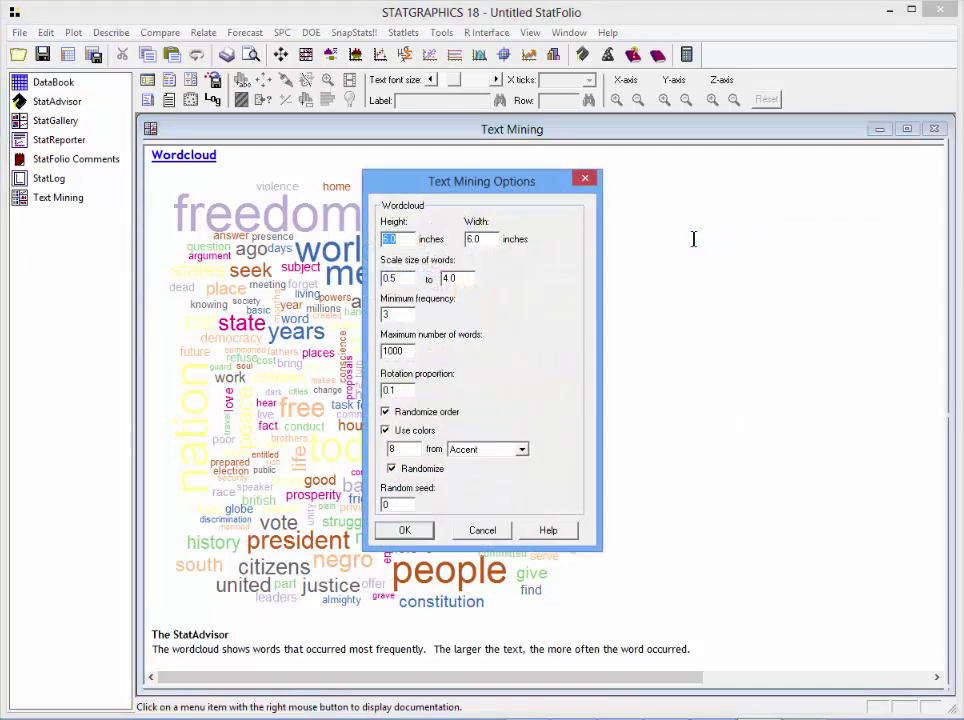
left_click_drag(555, 185, 861, 181)
left_click(695, 307)
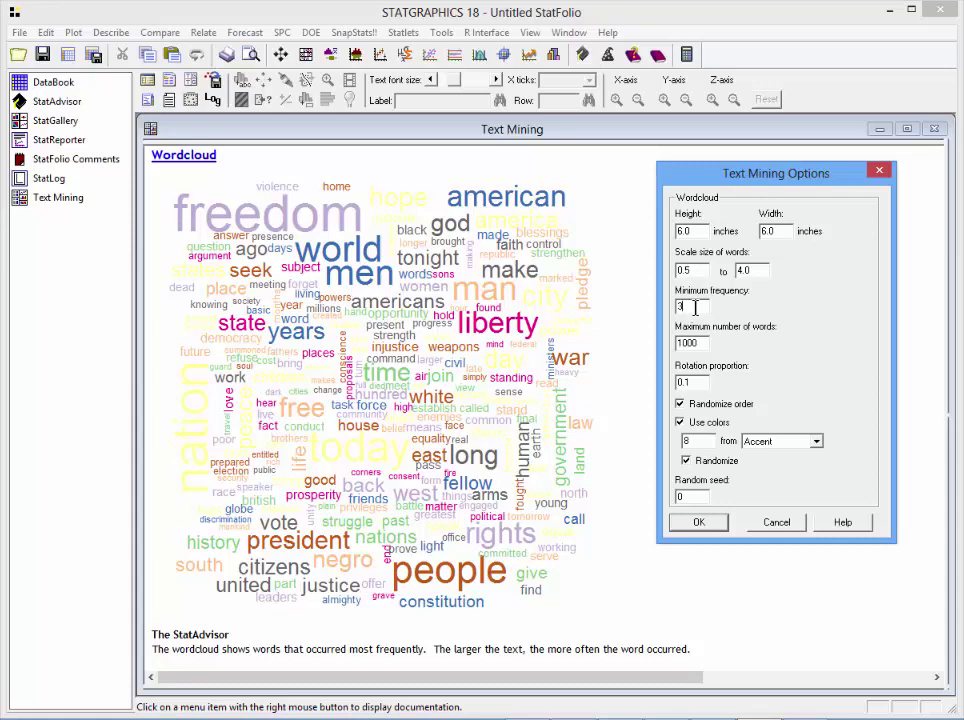
left_click(701, 382)
left_click(815, 447)
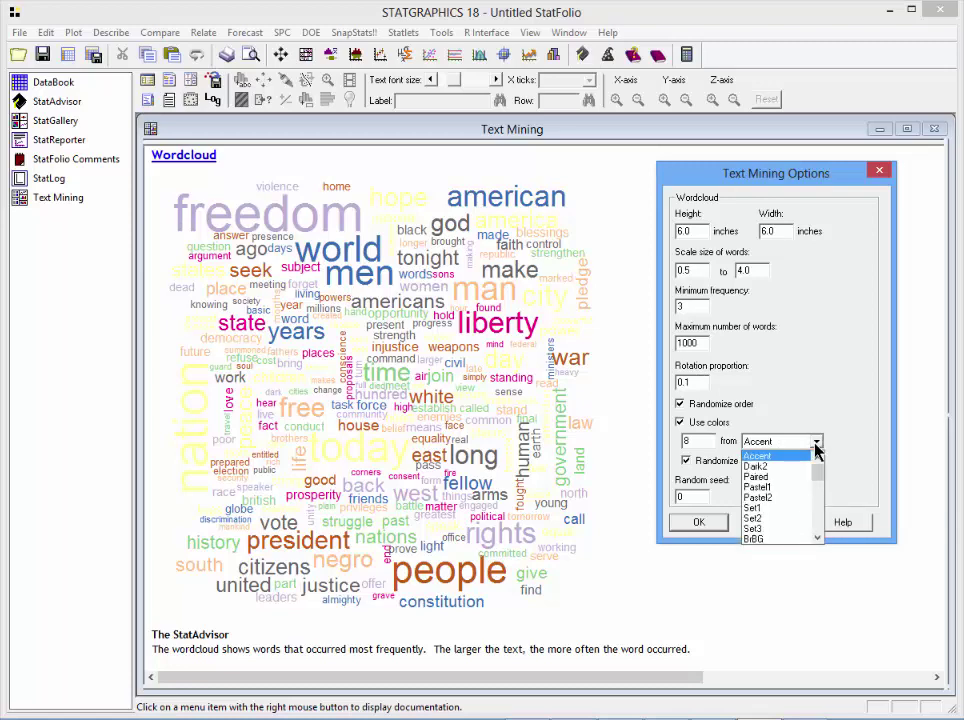
left_click(773, 467)
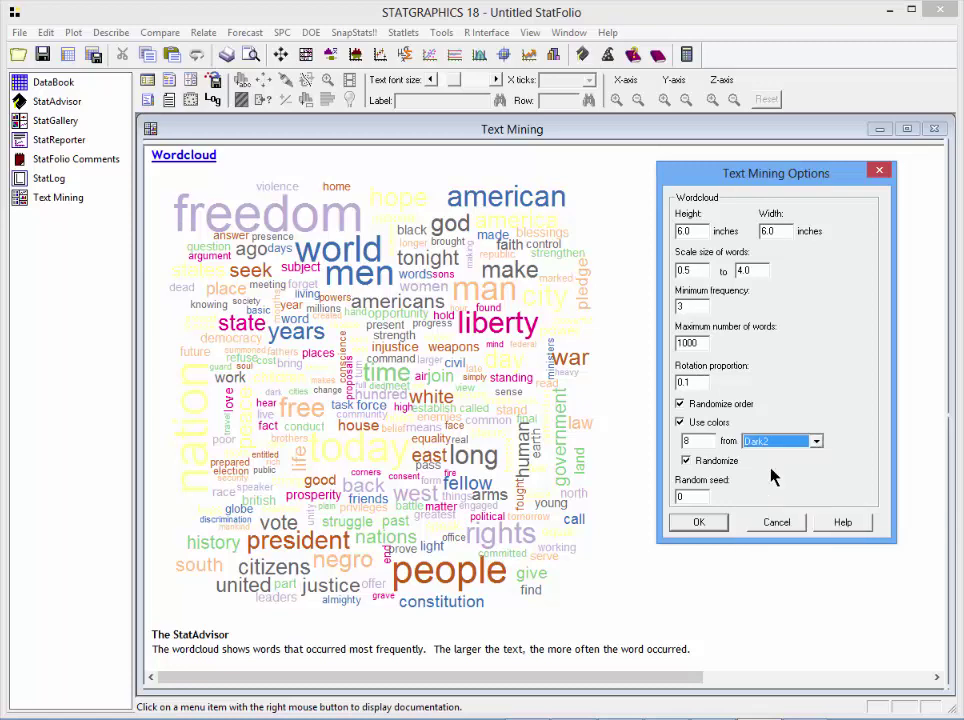
left_click(700, 524)
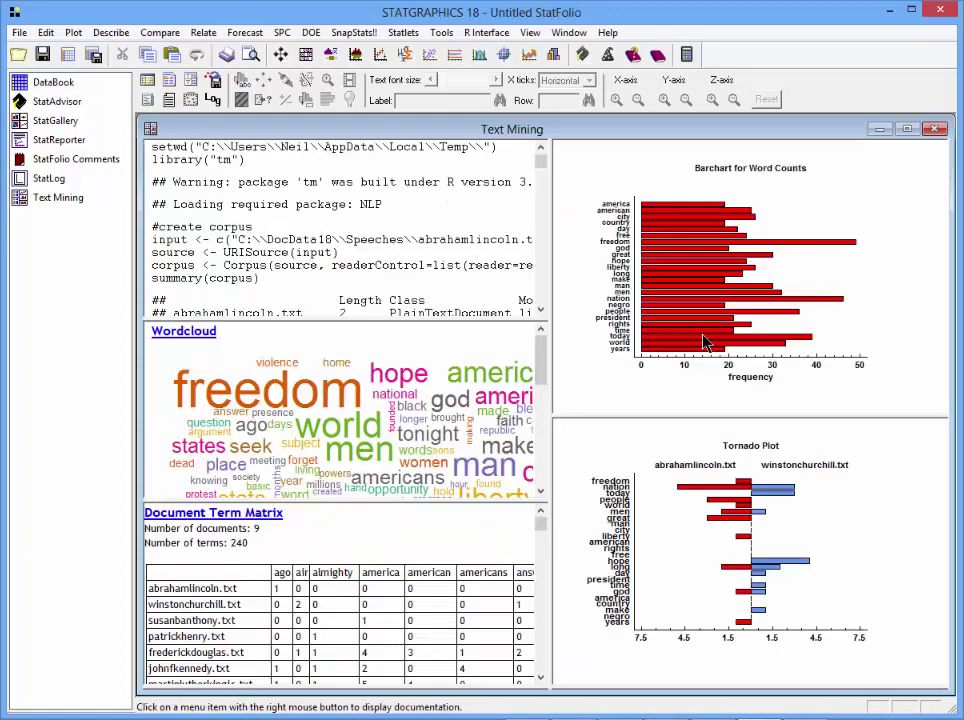
Enlarge the word count barchart, sort it by frequency with bars divided by document, and move the legend into the plot's empty area
double_click(868, 282)
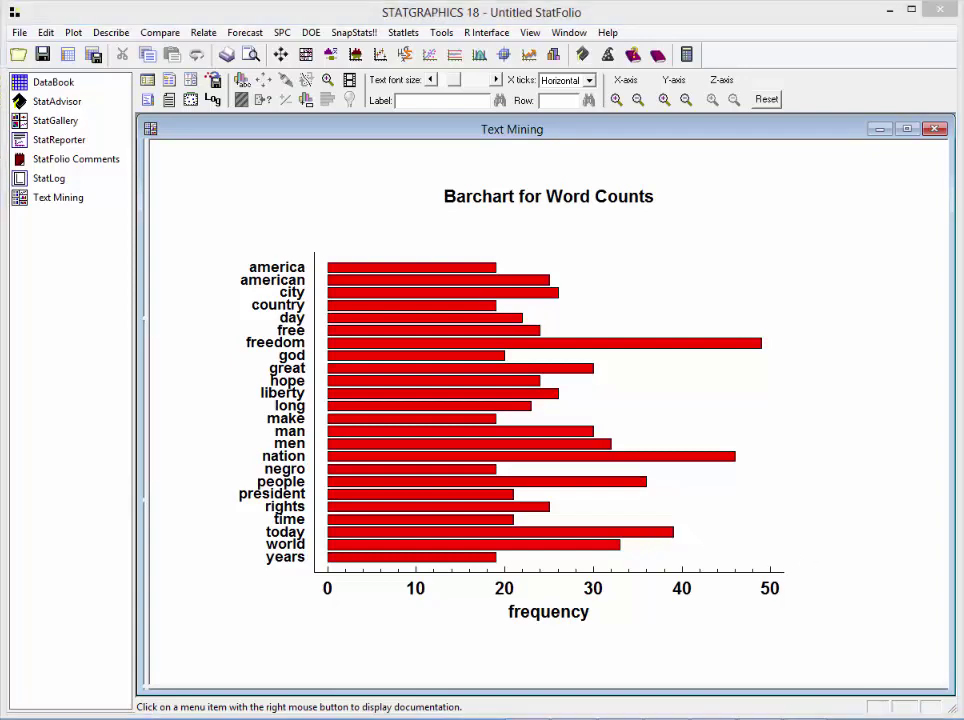
right_click(712, 252)
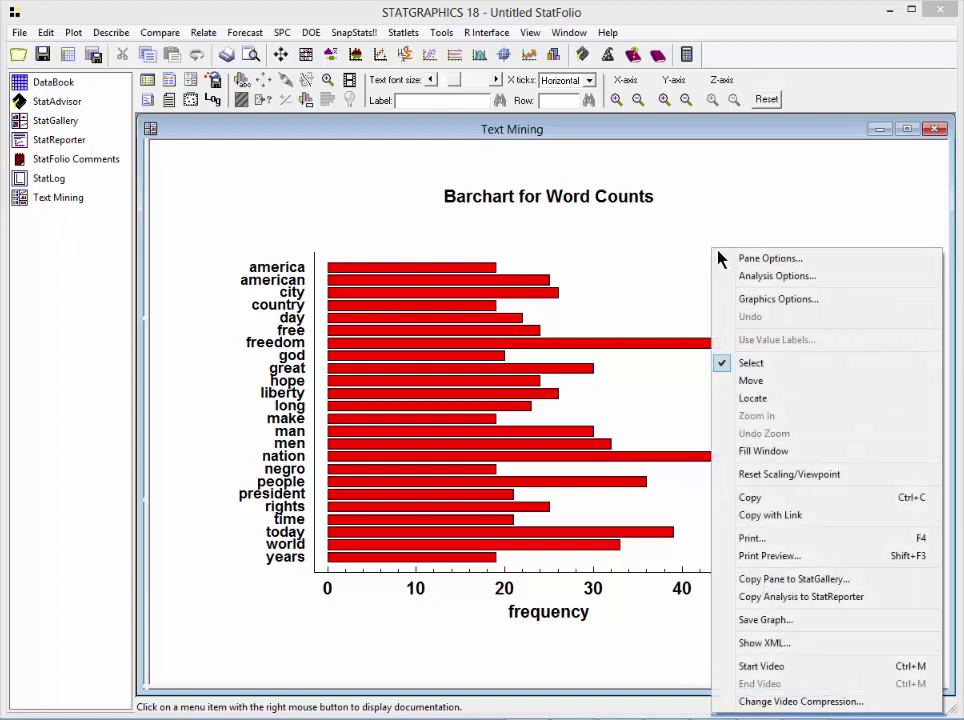
left_click(768, 259)
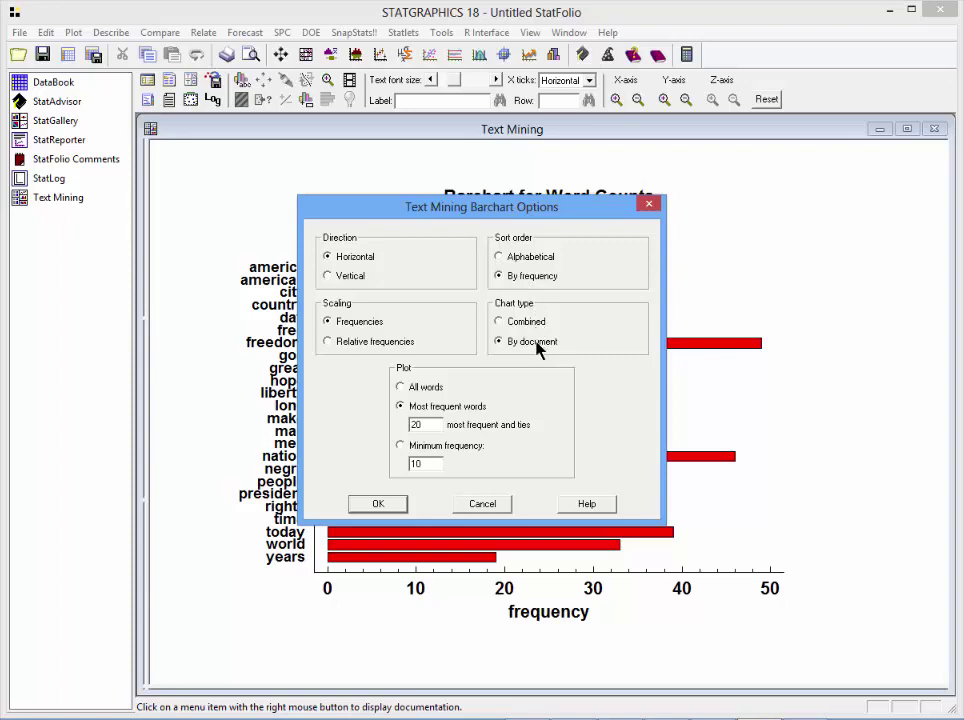
left_click(378, 504)
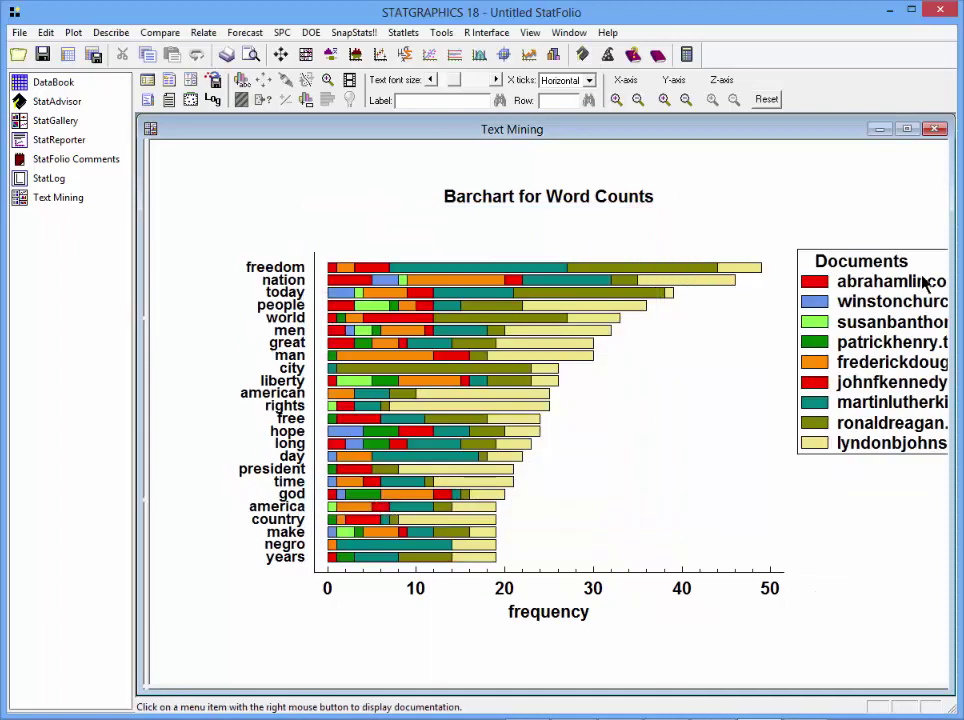
left_click_drag(921, 277, 784, 355)
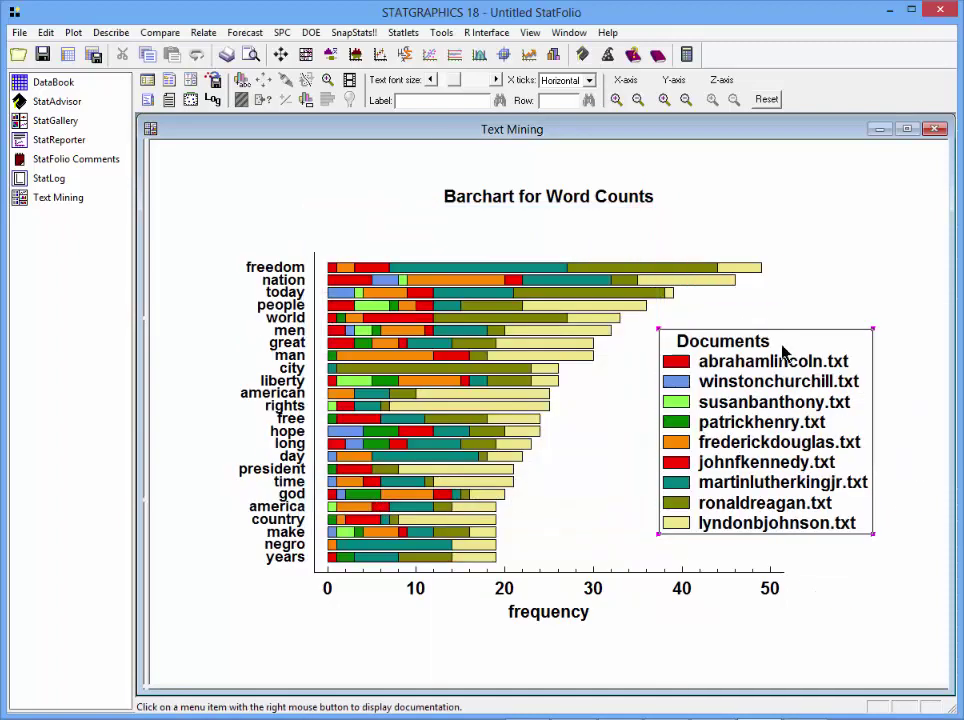
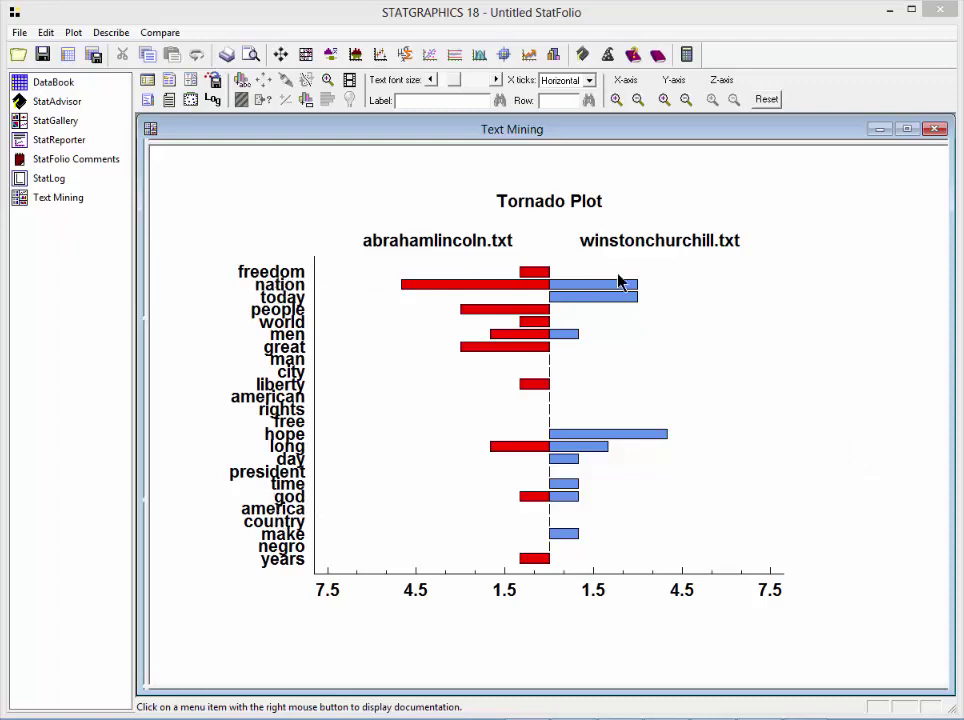
Change the tornado plot's format to a butterfly plot
right_click(660, 208)
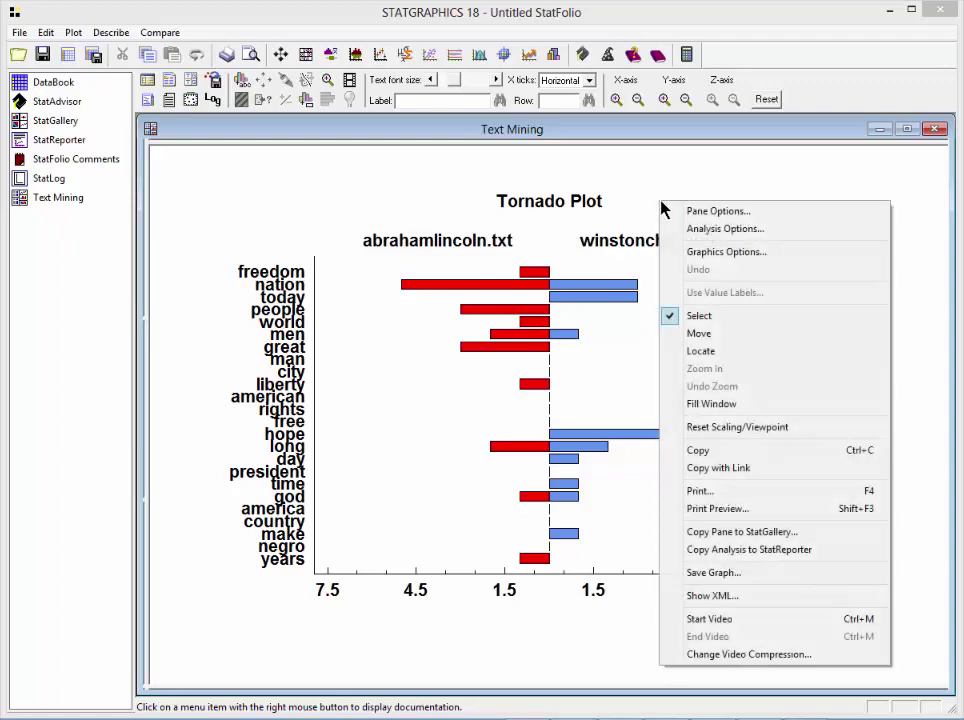
left_click(688, 212)
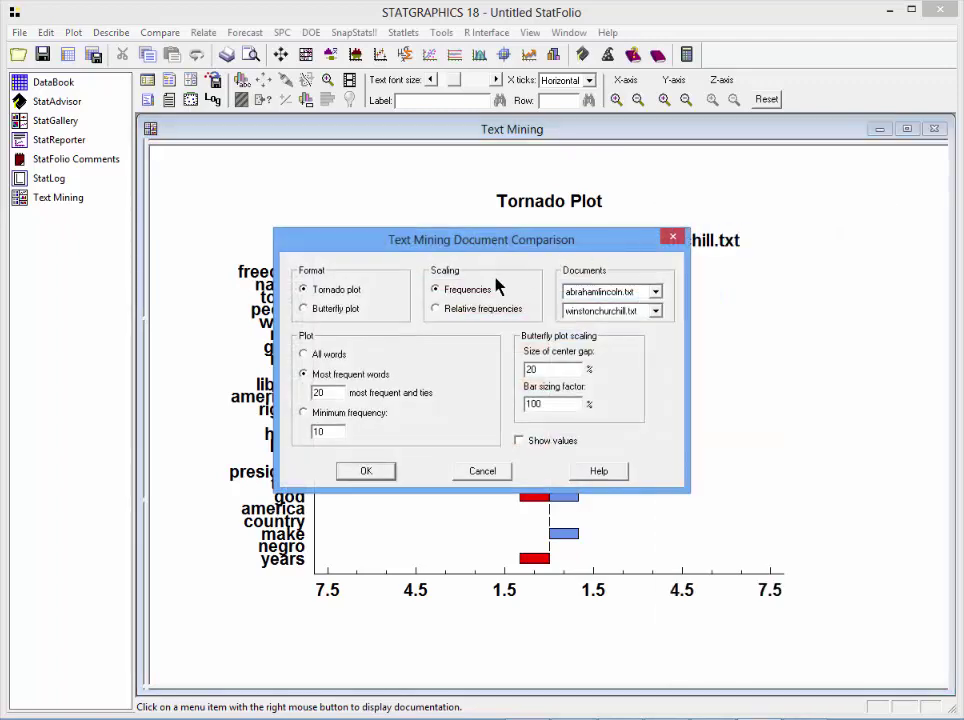
left_click(378, 472)
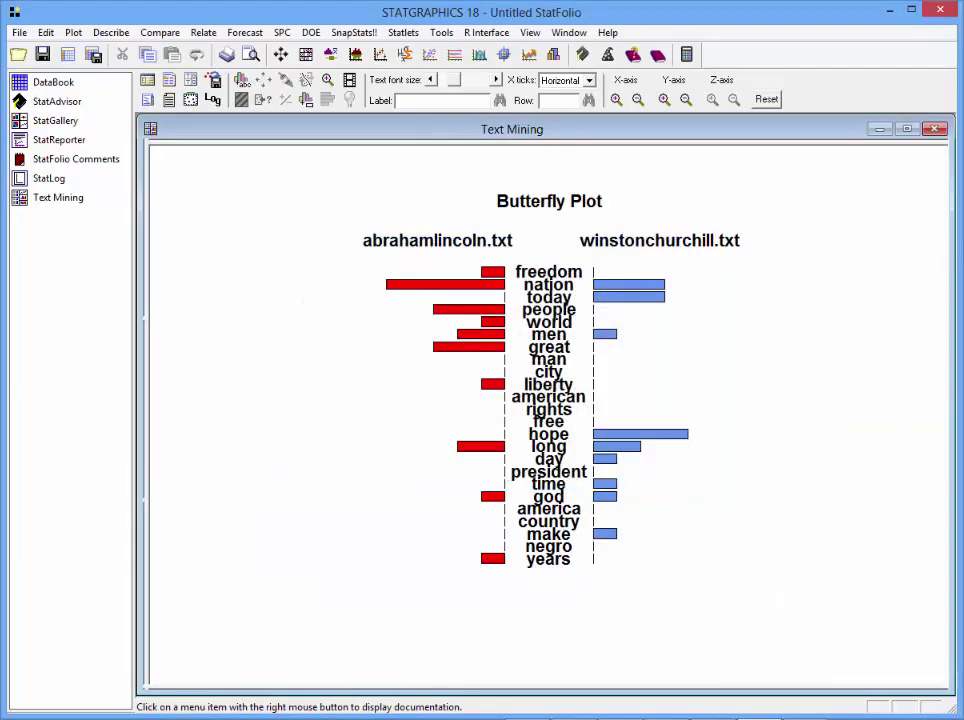
Set the butterfly plot to compare martinlutherkingjr.txt with ronaldreagan.txt
right_click(766, 317)
left_click(790, 265)
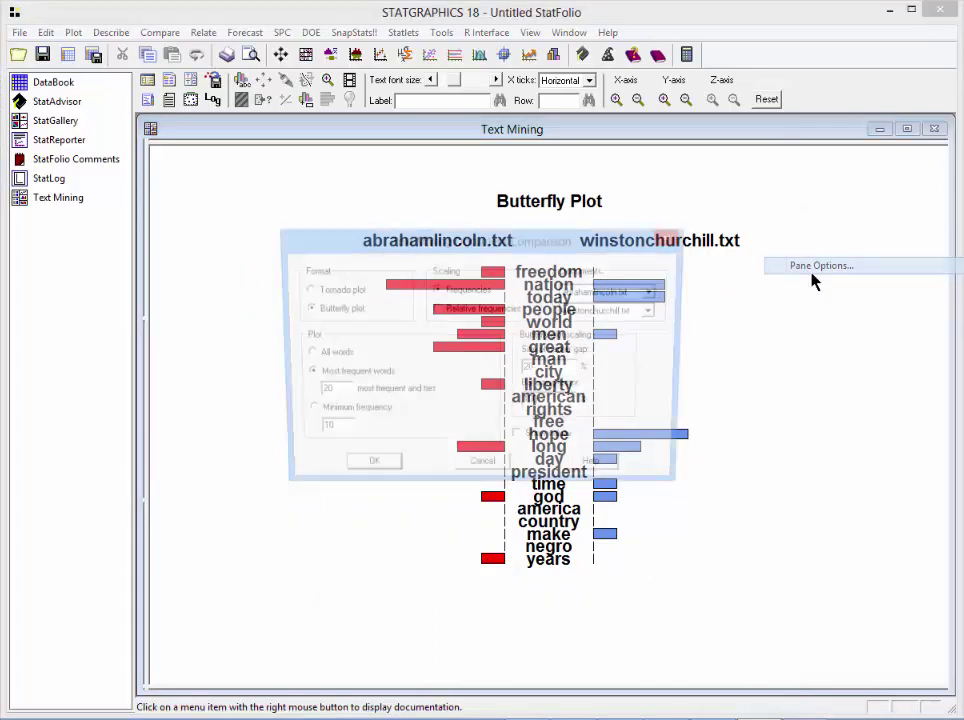
left_click(656, 291)
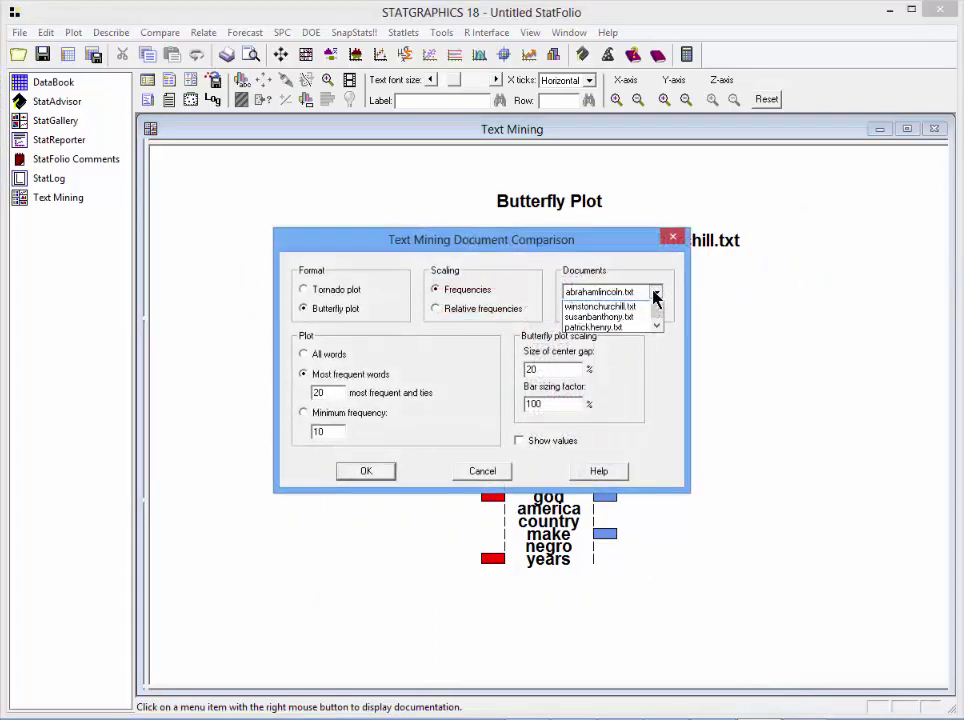
scroll(657, 338, "down", 4)
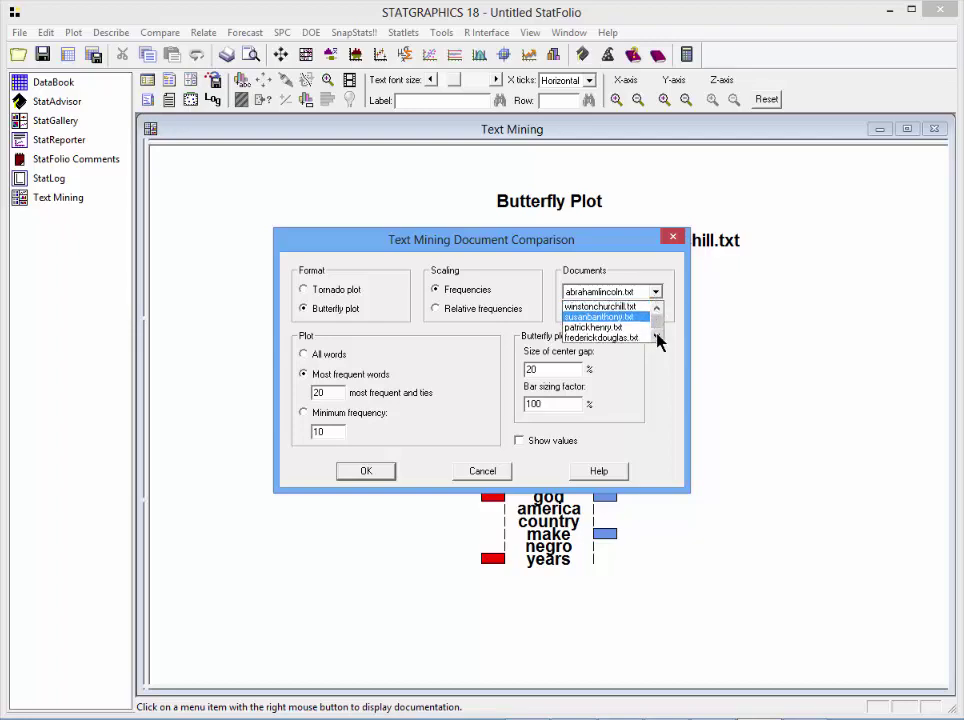
left_click(648, 330)
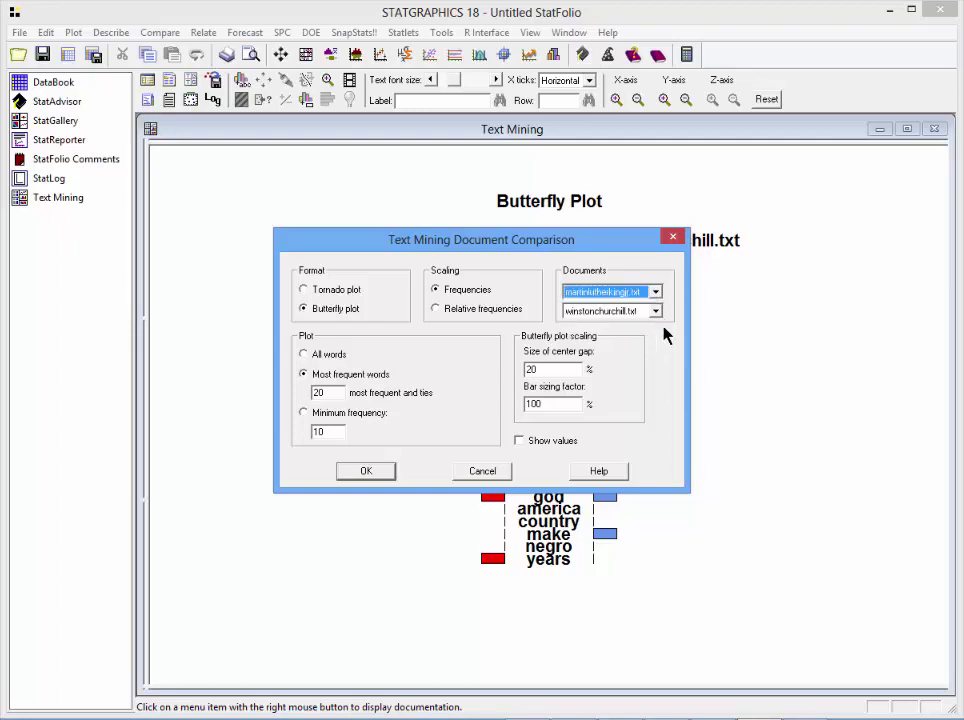
left_click(656, 311)
scroll(656, 345, "down", 4)
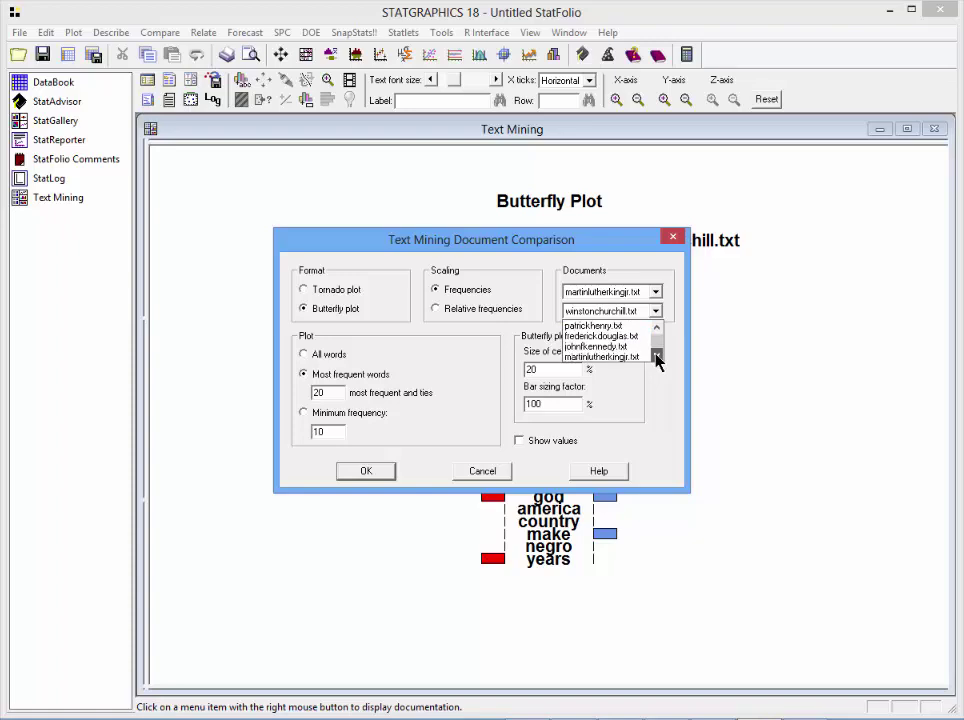
left_click(630, 347)
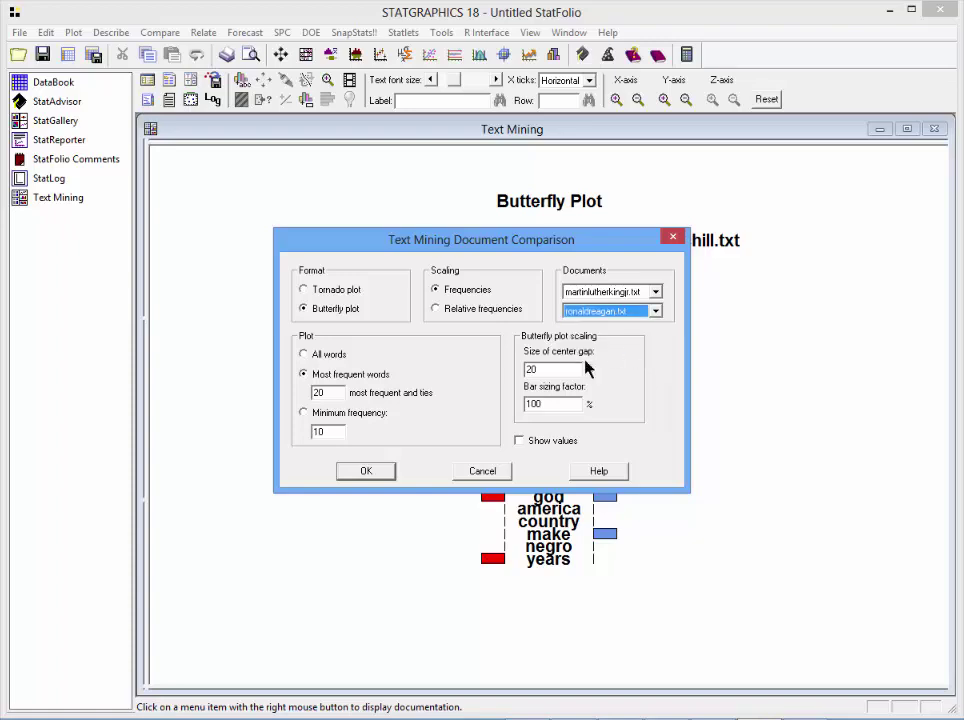
left_click(370, 473)
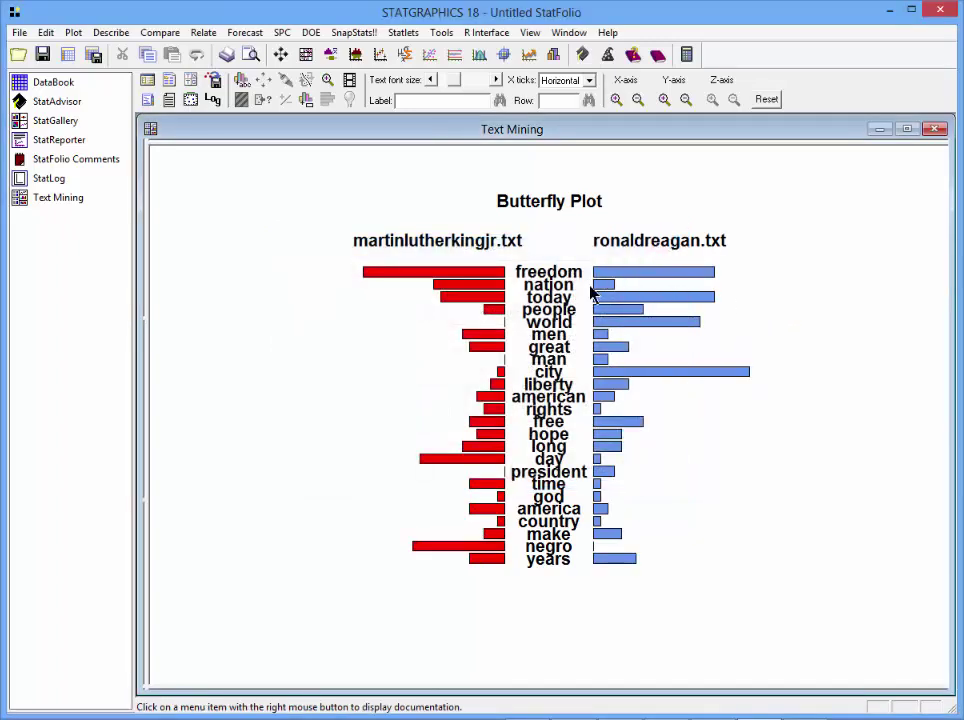